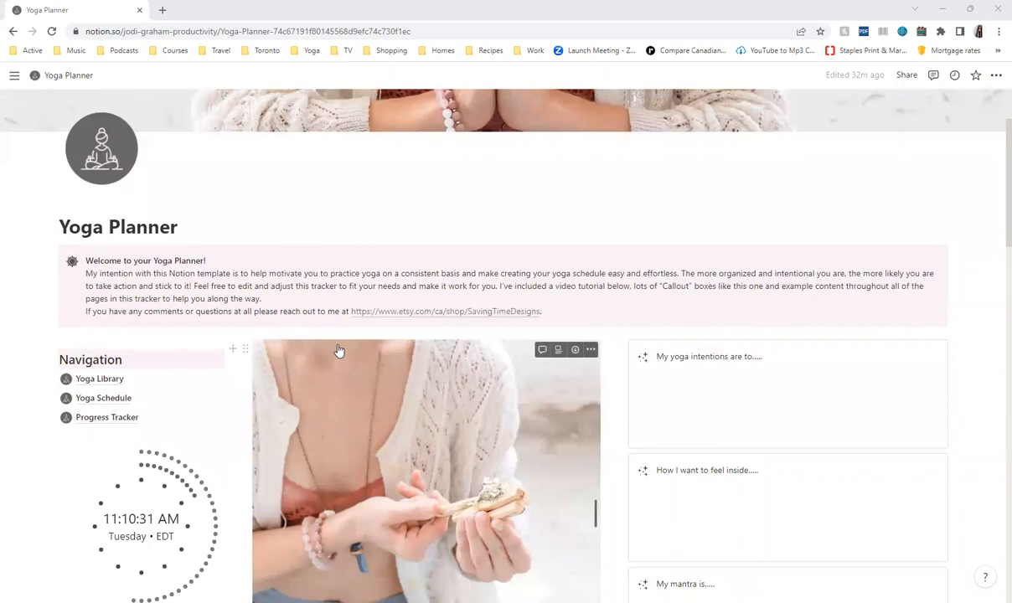
# Look through the Yoga Planner home page, covering the navigation, intention boxes, Motivation Board, bonus yoga icons and tutorial videos.
pyautogui.scroll(-1, 338, 353)
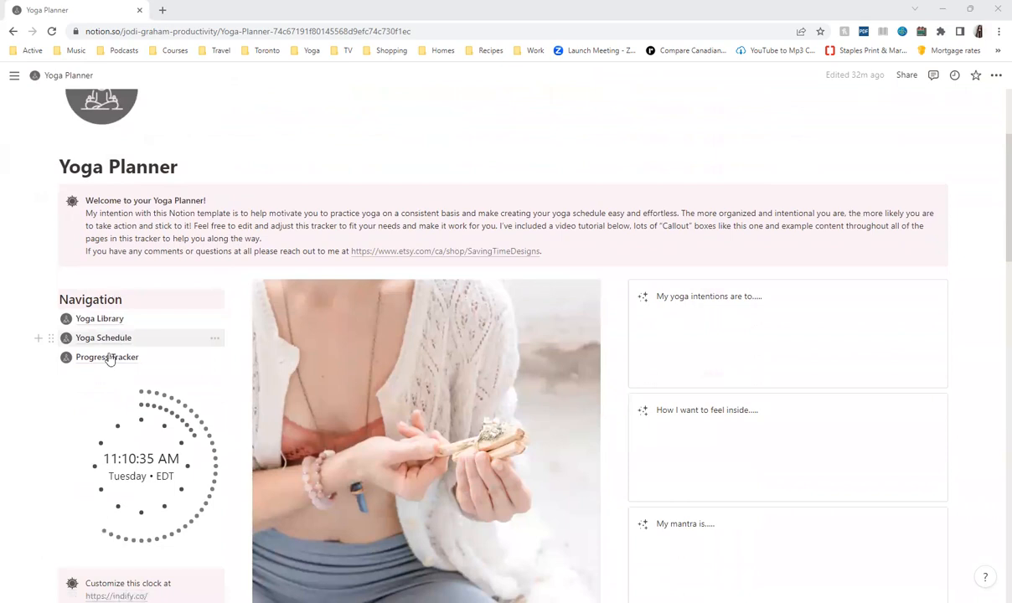
pyautogui.scroll(-2, 413, 281)
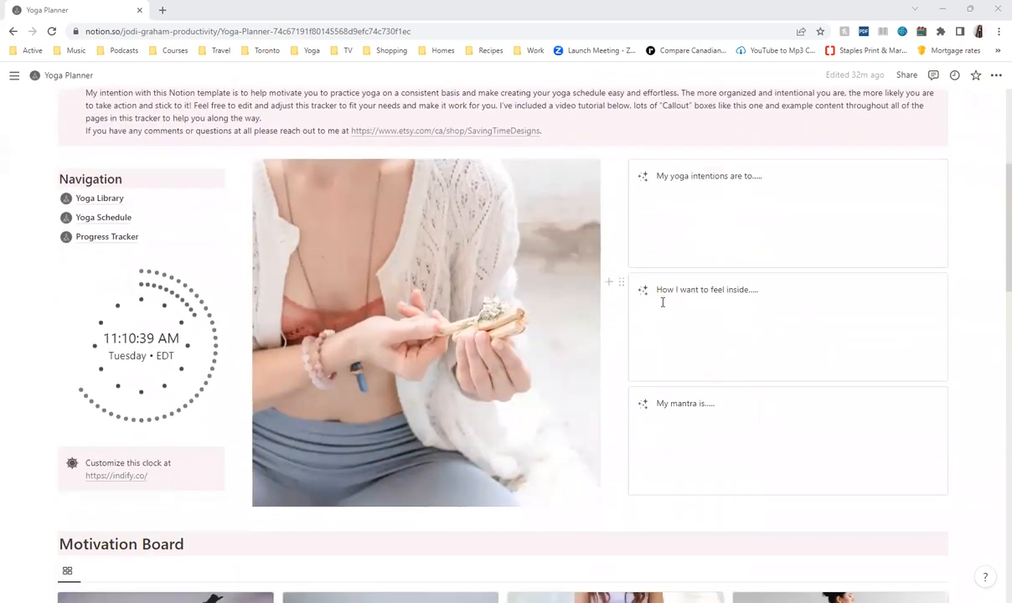
pyautogui.scroll(-1, 691, 367)
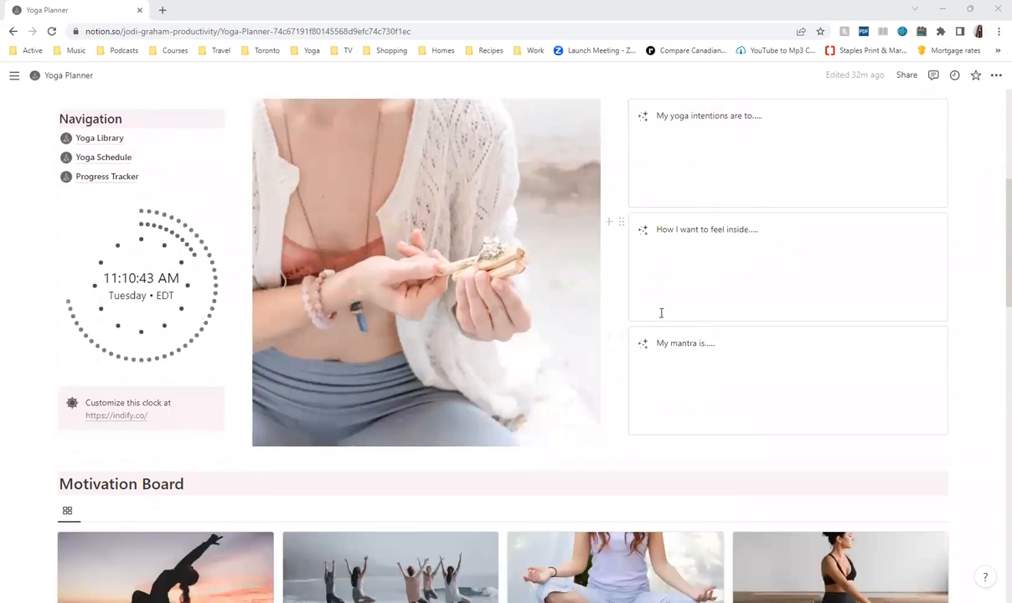
pyautogui.scroll(-7, 661, 312)
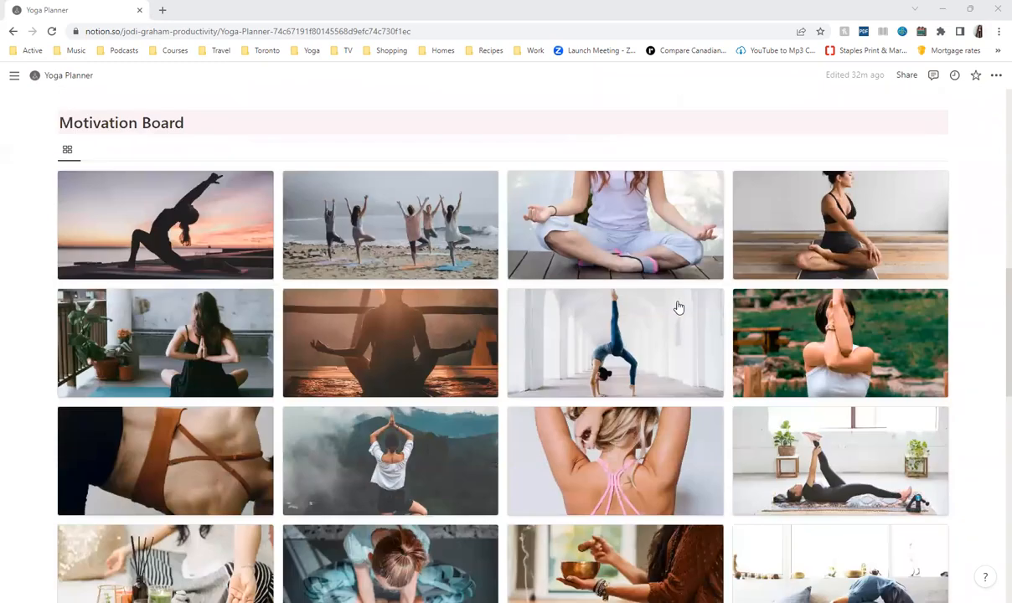
pyautogui.scroll(-1, 578, 341)
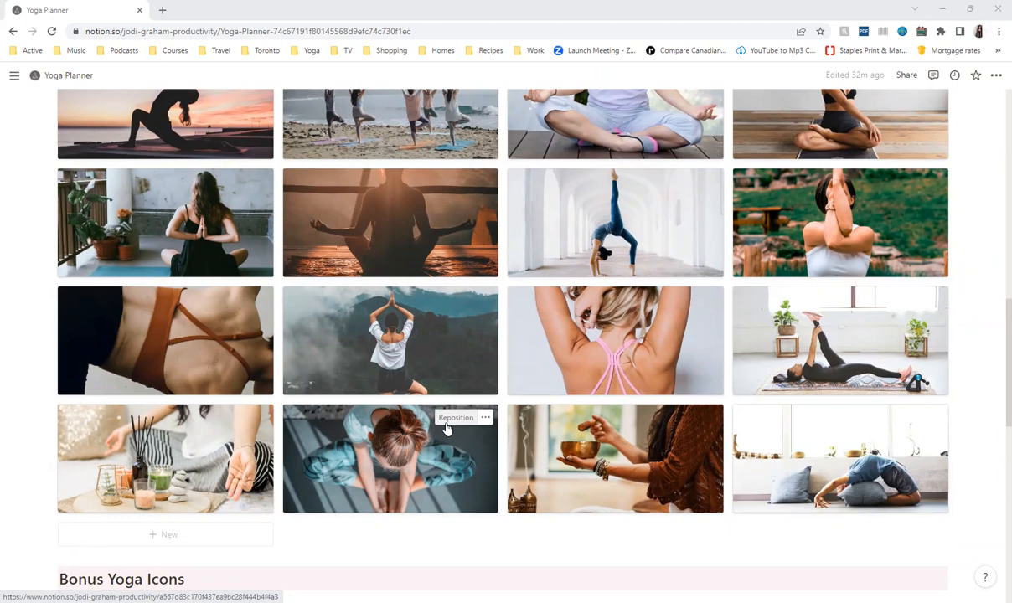
pyautogui.scroll(-1, 446, 423)
pyautogui.scroll(-2, 446, 429)
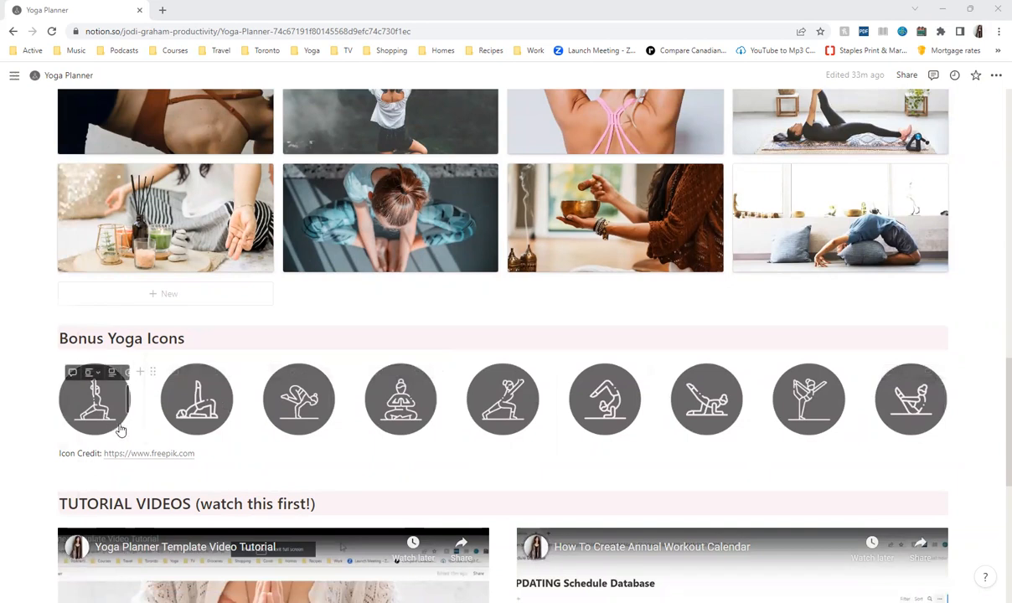
pyautogui.scroll(-1, 539, 362)
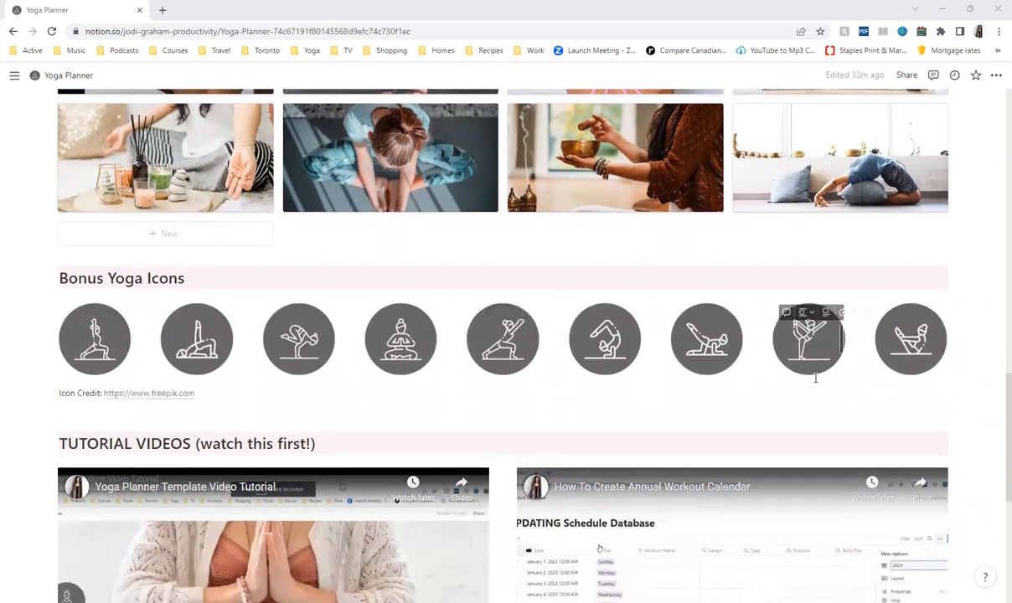
pyautogui.scroll(-2, 812, 379)
pyautogui.scroll(-1, 473, 347)
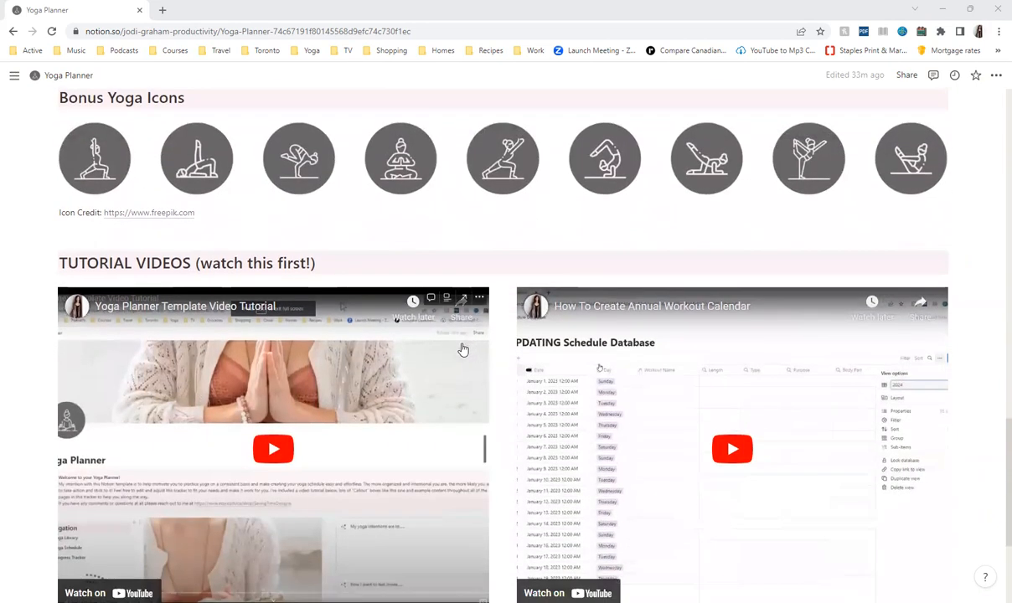
pyautogui.scroll(-1, 462, 349)
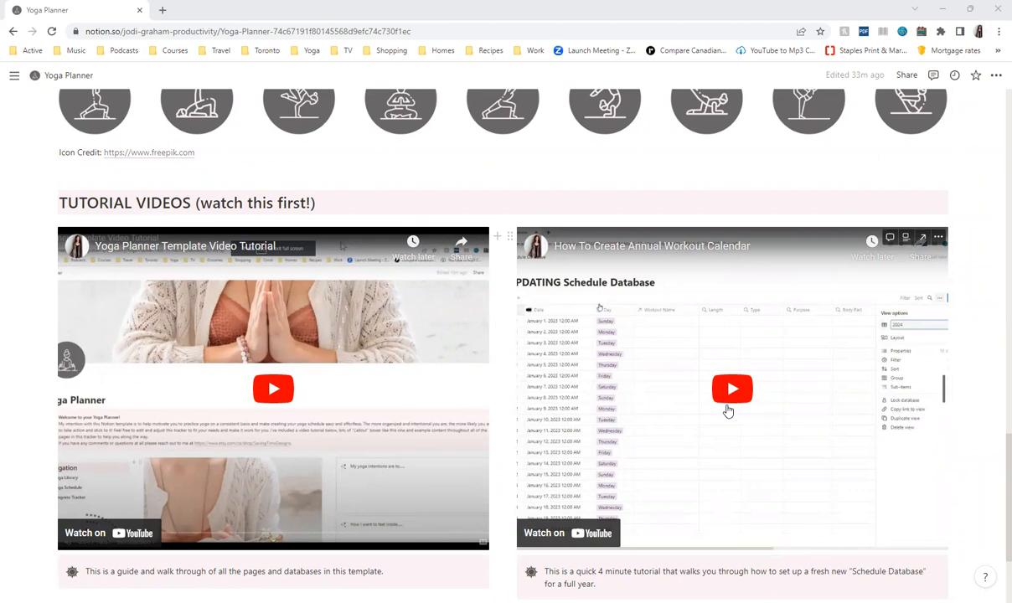
# Open the Yoga Library page from the planner's navigation and bring up its Classes By Category board.
pyautogui.scroll(15, 615, 411)
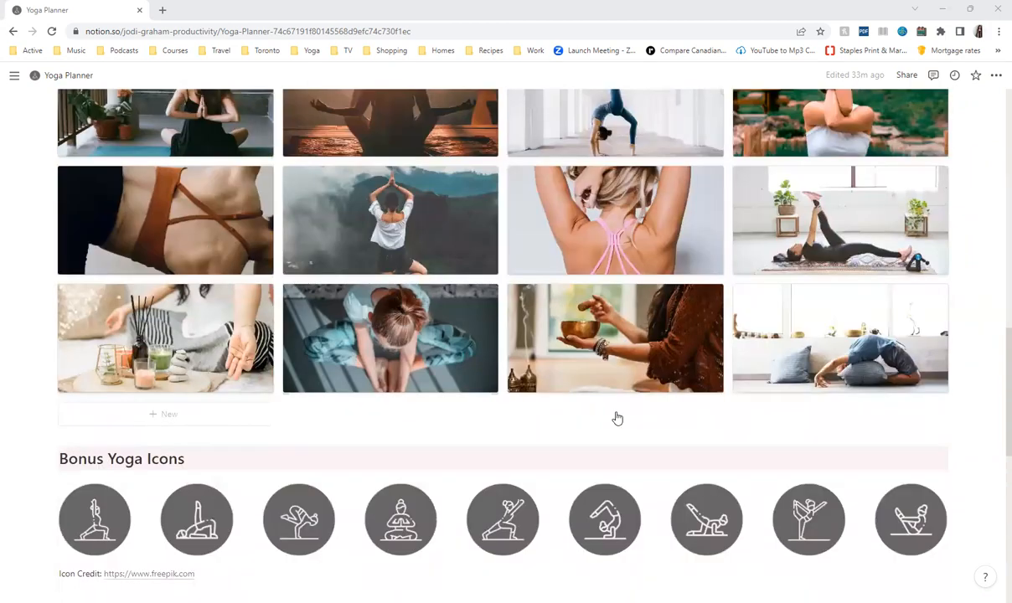
pyautogui.scroll(4, 615, 417)
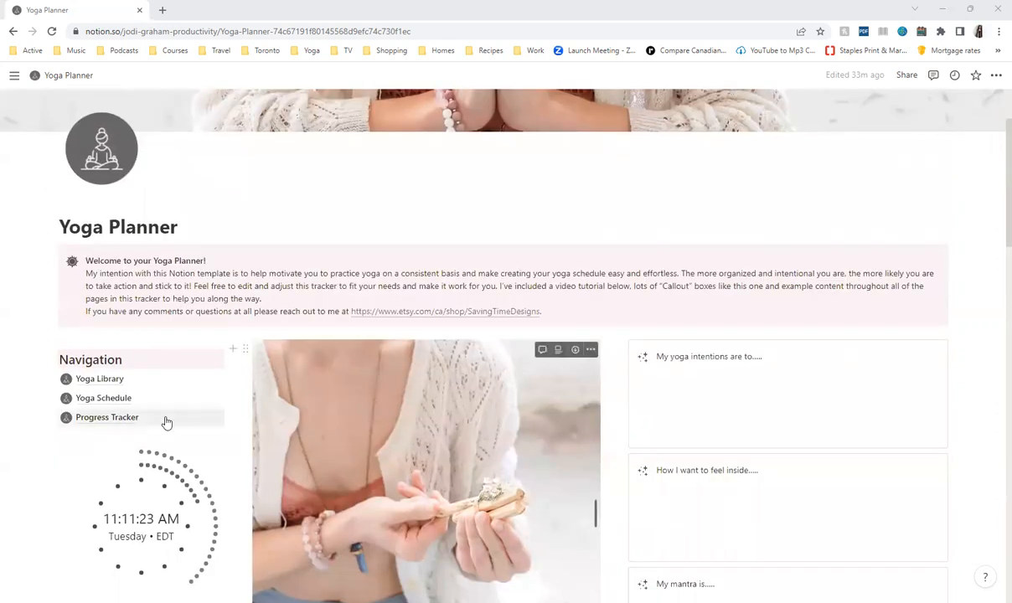
pyautogui.click(97, 381)
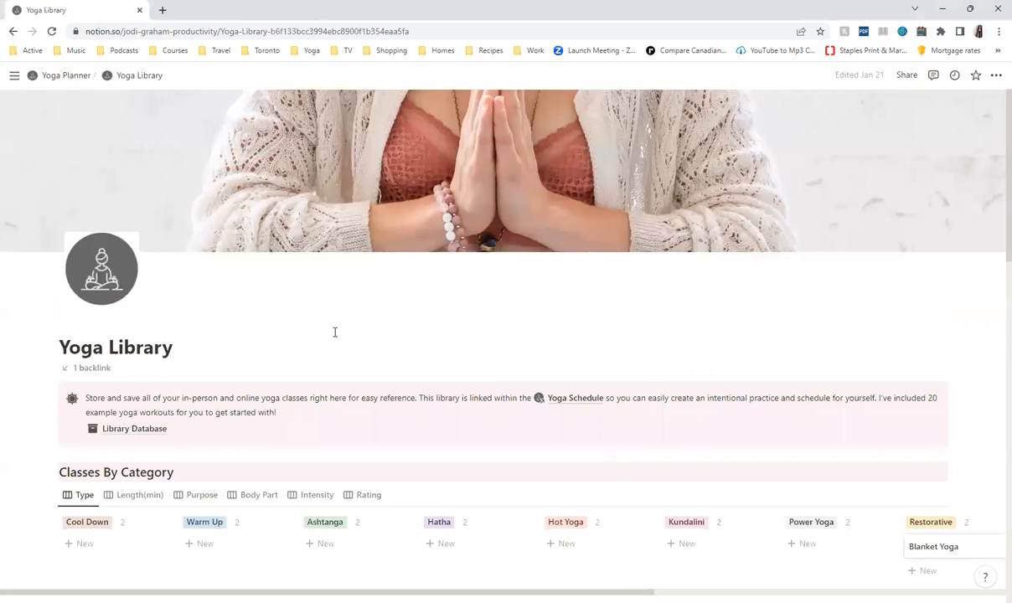
pyautogui.scroll(-1, 643, 345)
pyautogui.scroll(-1, 739, 384)
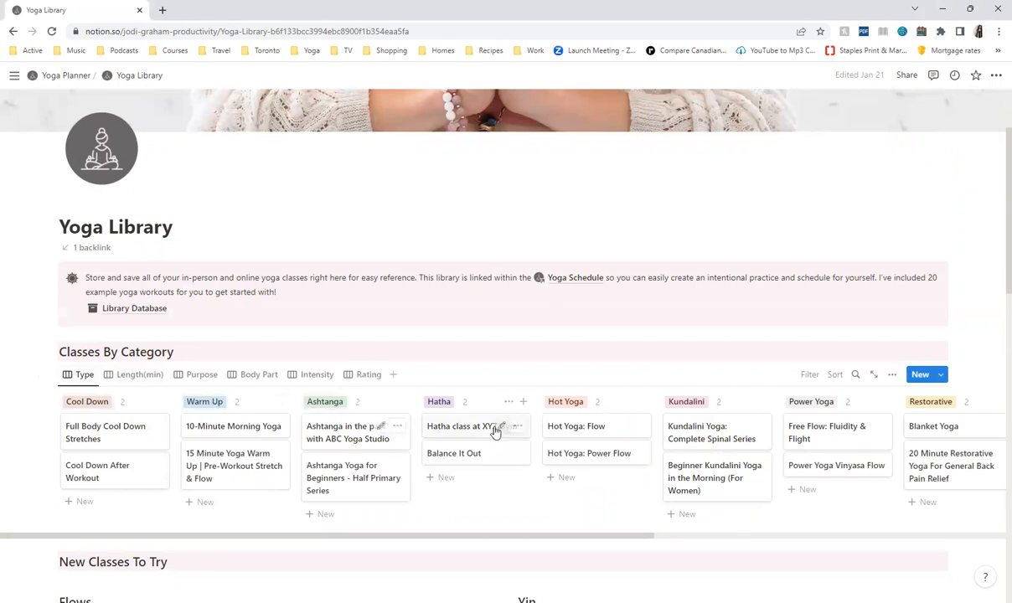
# Look through the classes grouped by Length(min), Purpose, Body Part, Intensity and Rating, ending on the Type view.
pyautogui.click(130, 375)
pyautogui.scroll(-2, 218, 360)
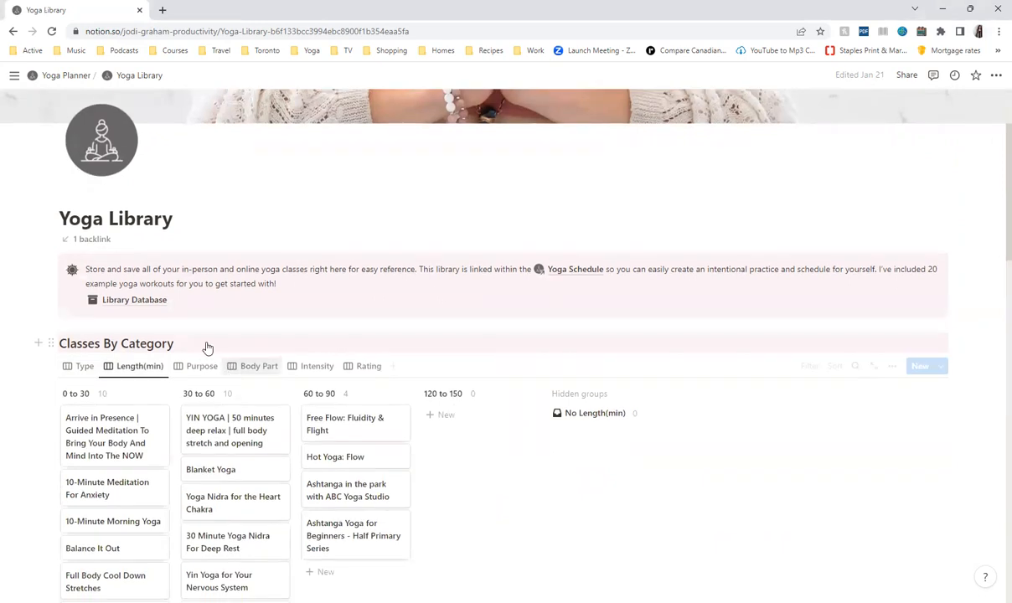
pyautogui.click(203, 254)
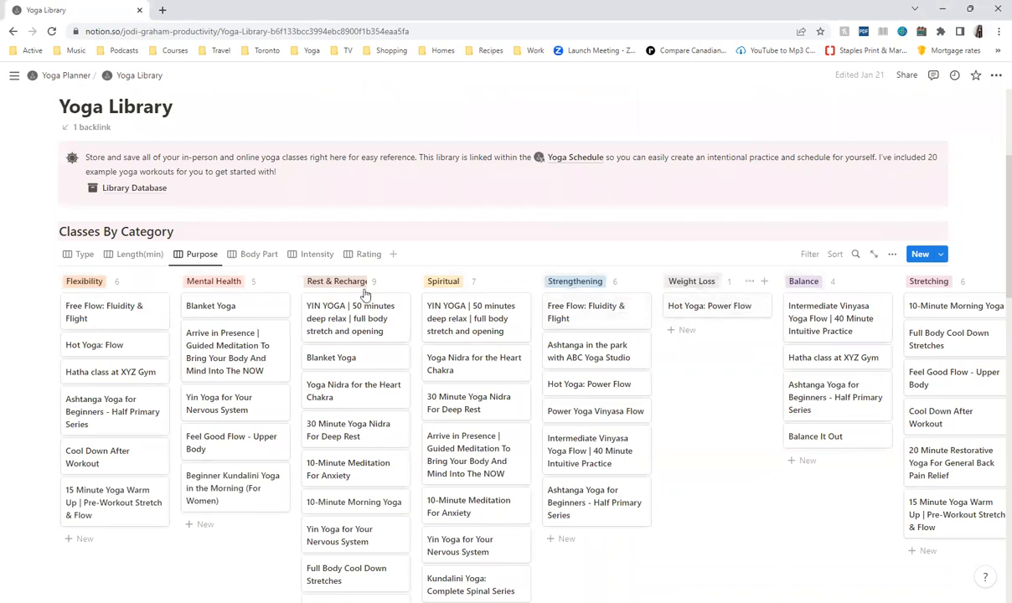
pyautogui.click(258, 255)
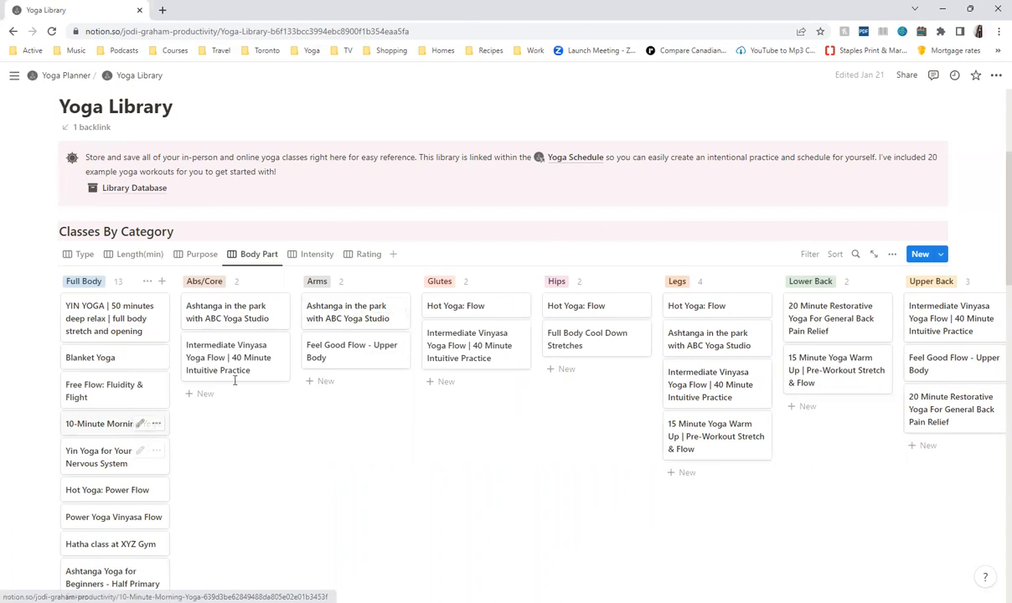
pyautogui.scroll(-1, 399, 463)
pyautogui.scroll(1, 264, 397)
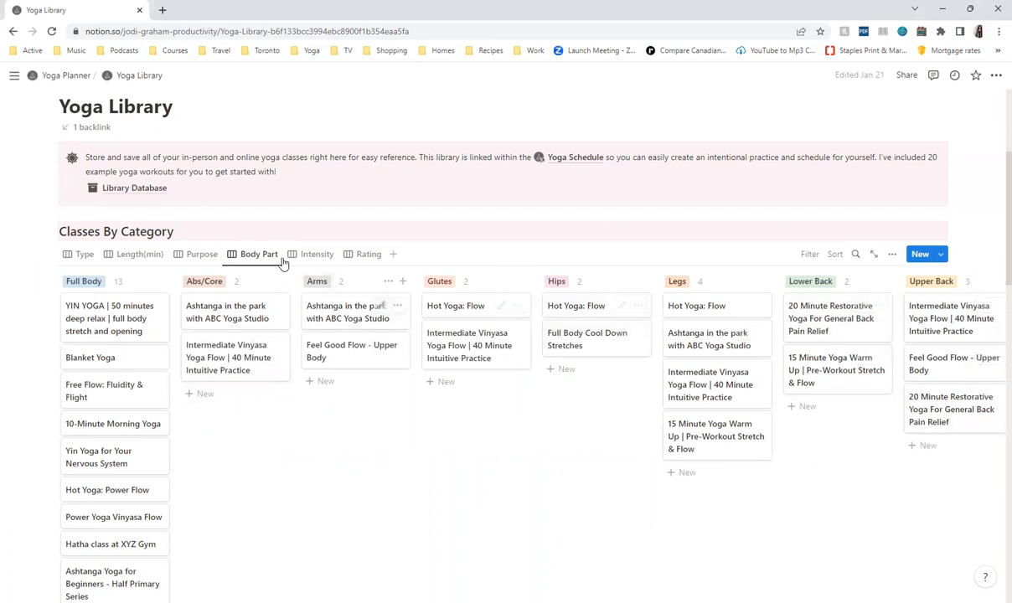
pyautogui.click(310, 254)
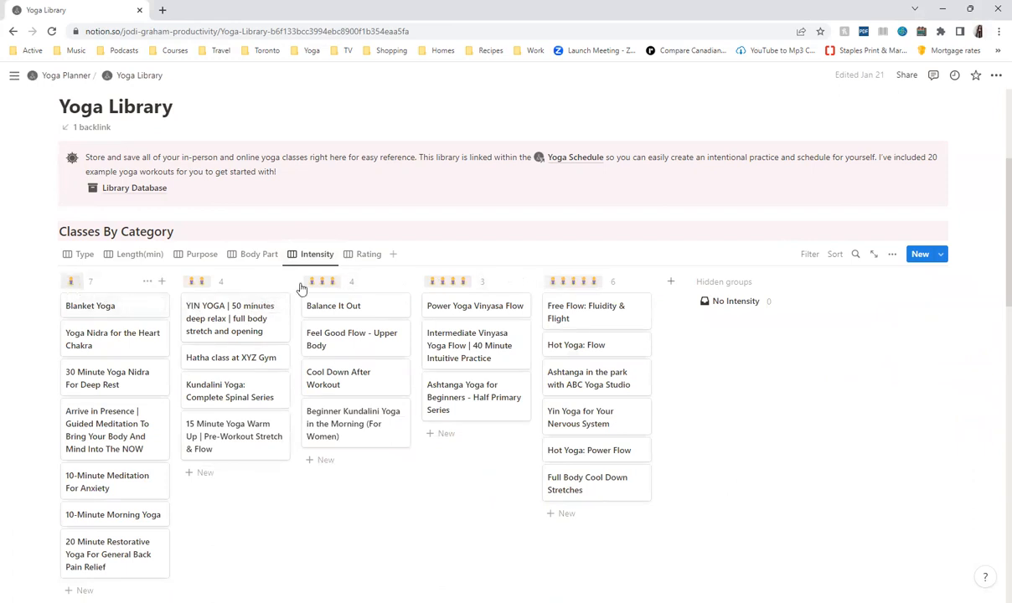
pyautogui.click(368, 254)
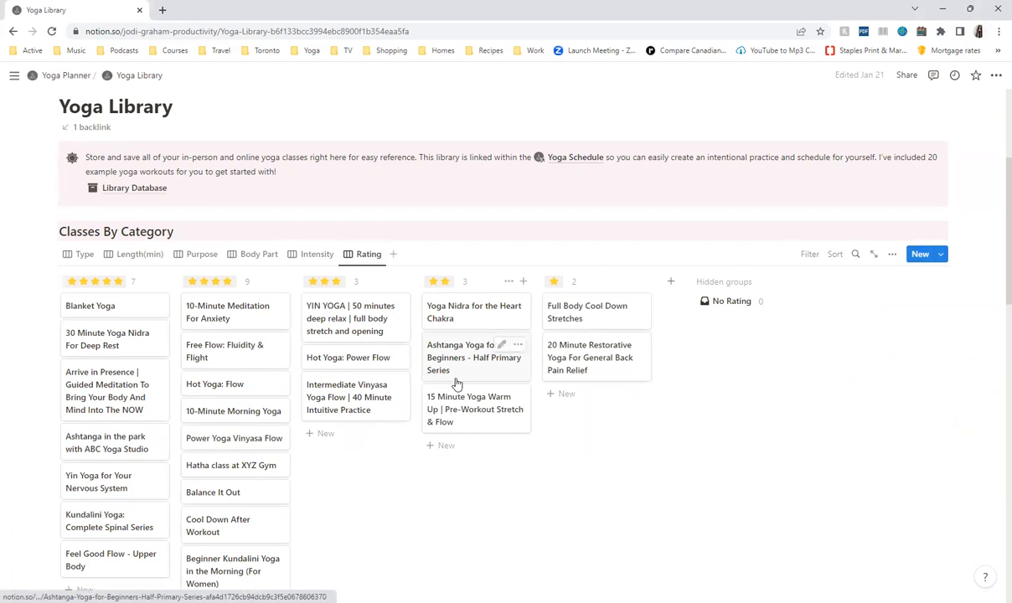
pyautogui.click(80, 251)
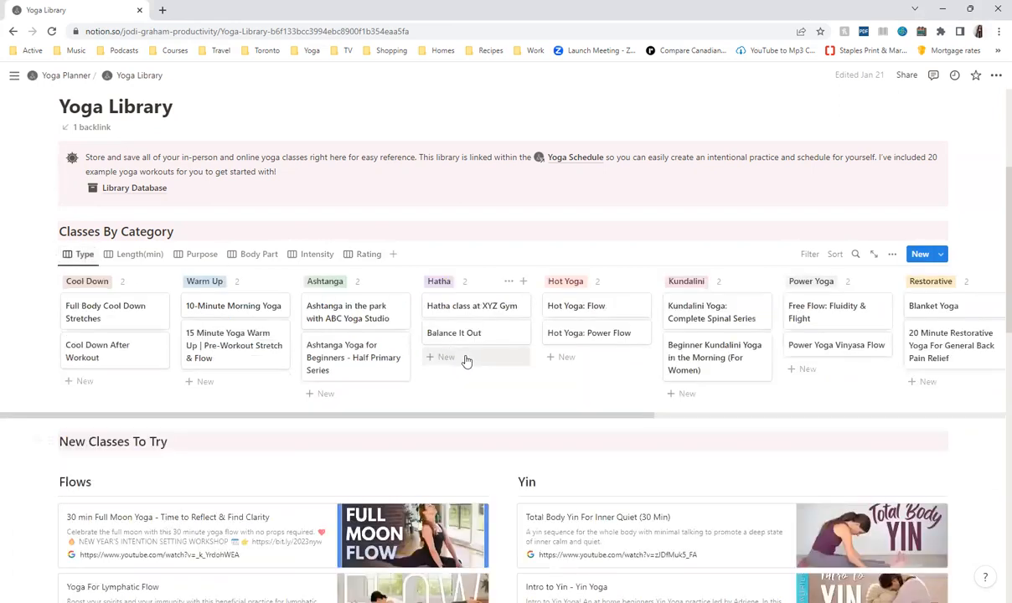
# Add an empty web bookmark for a new Vinyasa class in the New Classes To Try section.
pyautogui.scroll(-1, 464, 358)
pyautogui.scroll(-4, 478, 352)
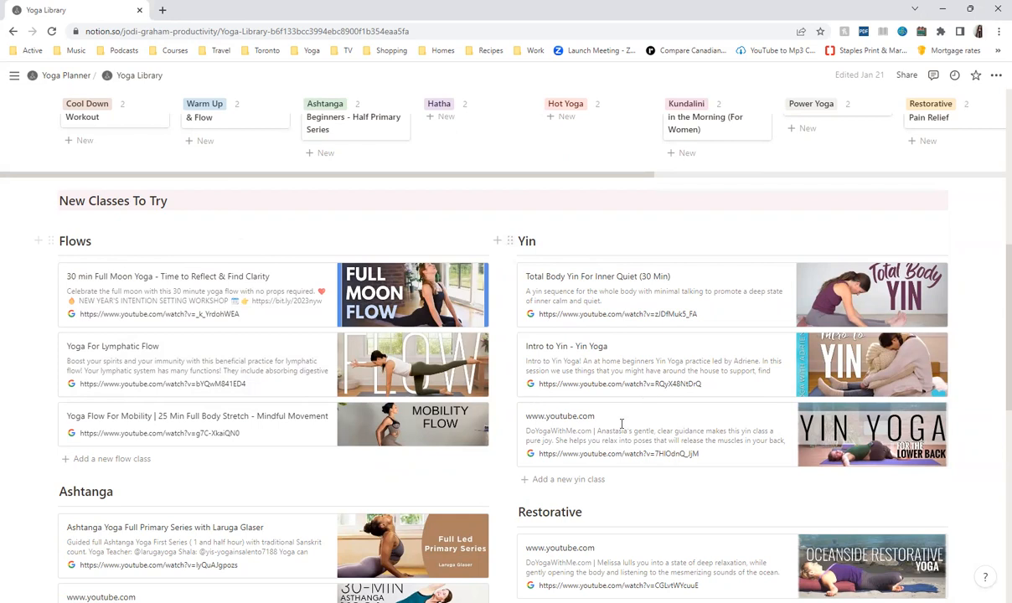
pyautogui.scroll(-8, 621, 418)
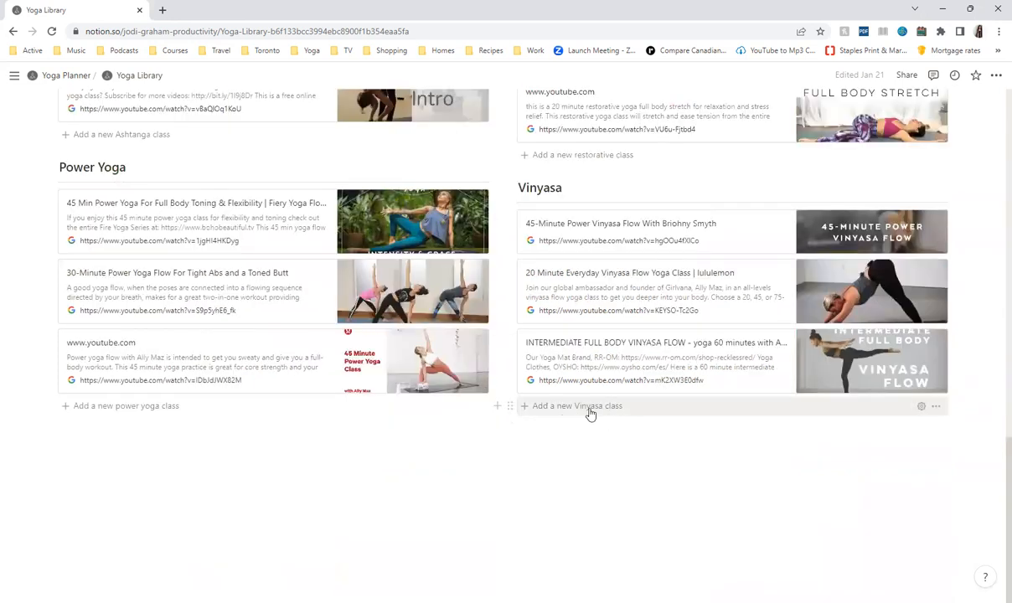
pyautogui.click(592, 409)
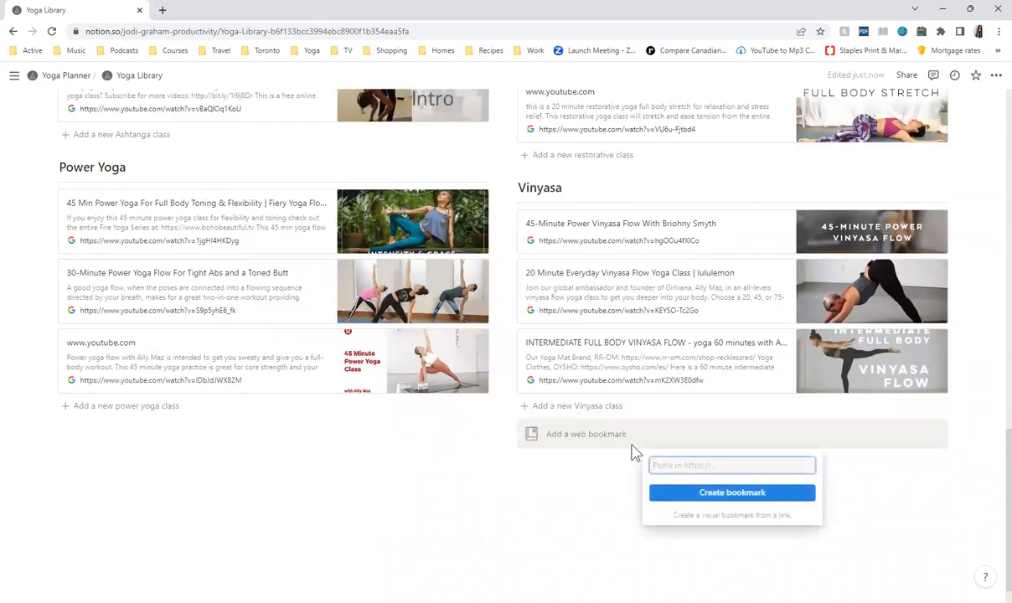
pyautogui.click(542, 494)
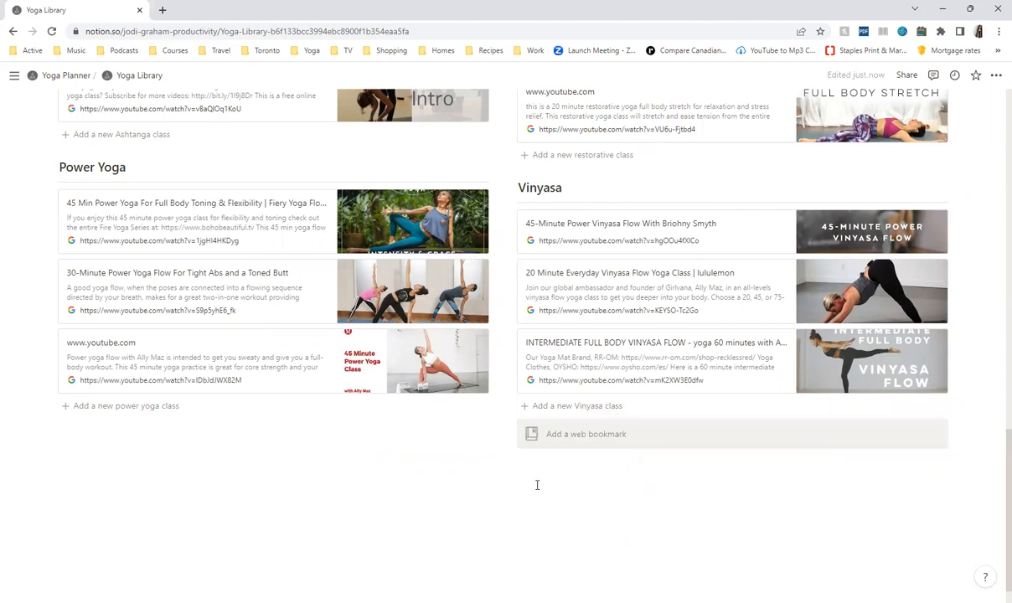
# Return to the Yoga Planner page and open the Yoga Schedule page at its Weekly Yoga Goals.
pyautogui.scroll(2, 540, 484)
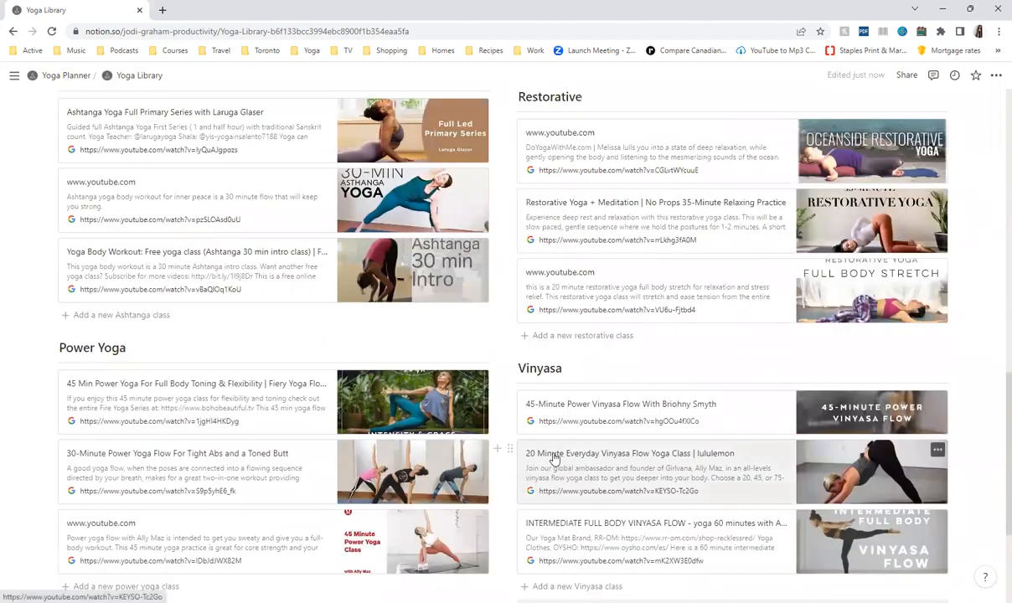
pyautogui.scroll(1, 576, 458)
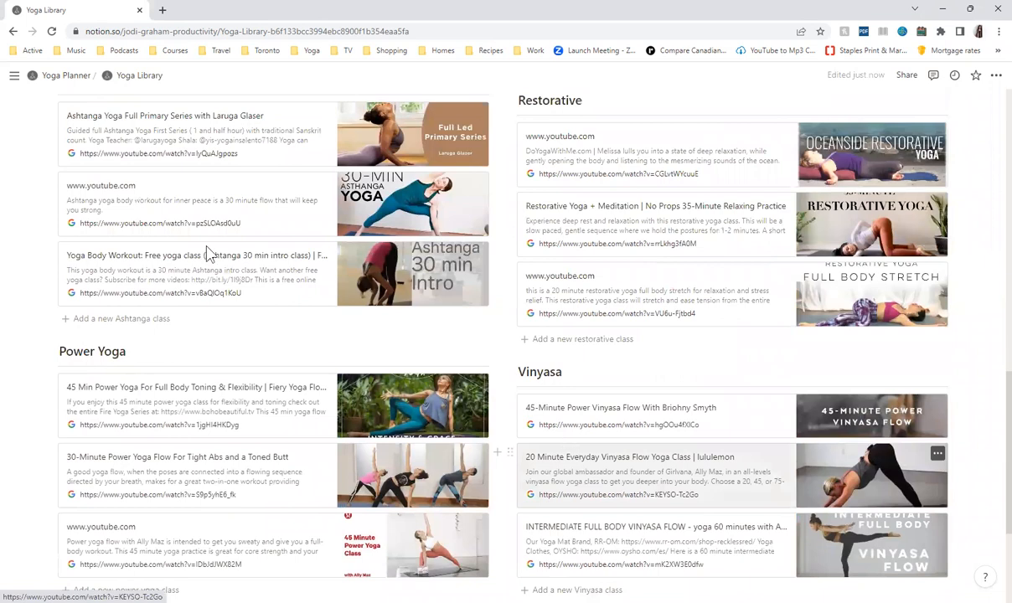
pyautogui.scroll(10, 210, 256)
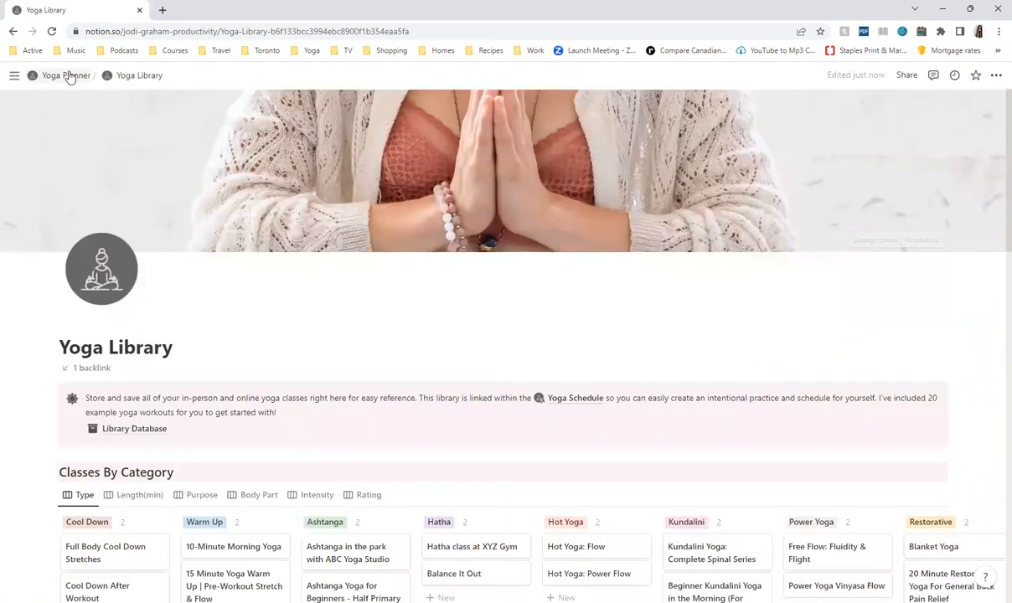
pyautogui.click(67, 75)
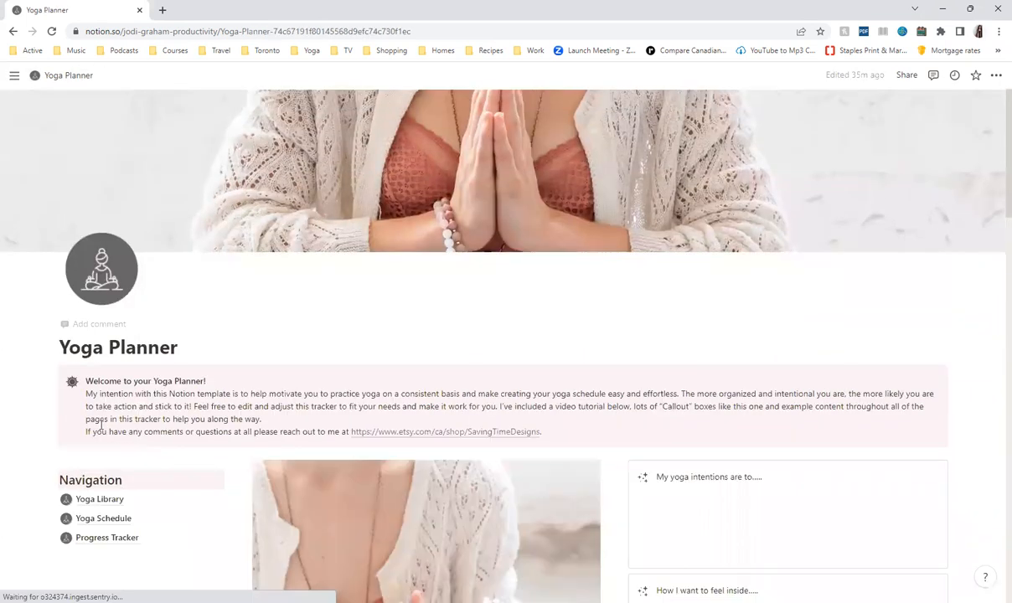
pyautogui.click(104, 518)
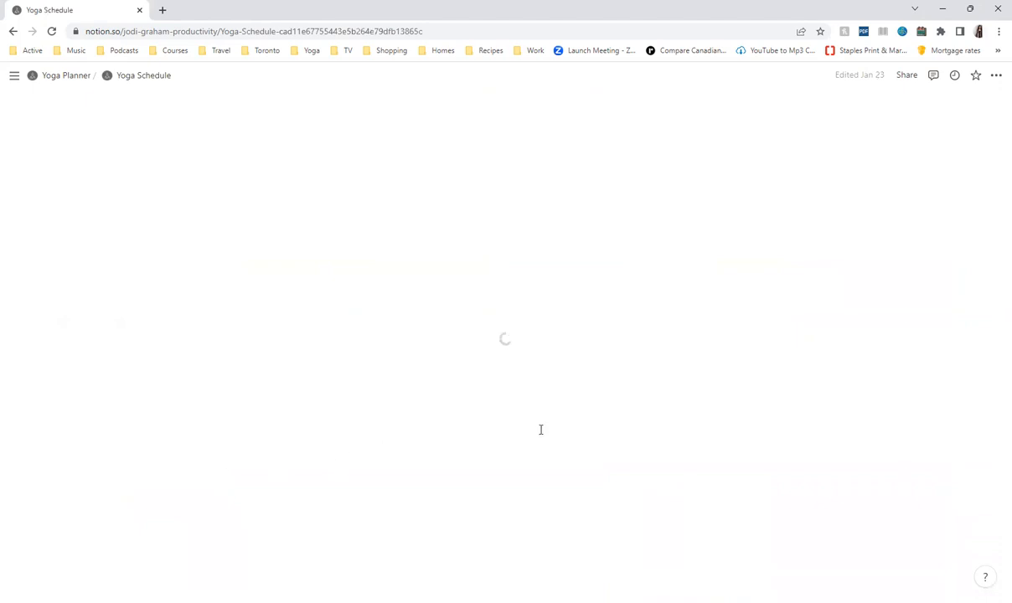
pyautogui.scroll(-2, 578, 402)
pyautogui.scroll(-1, 466, 405)
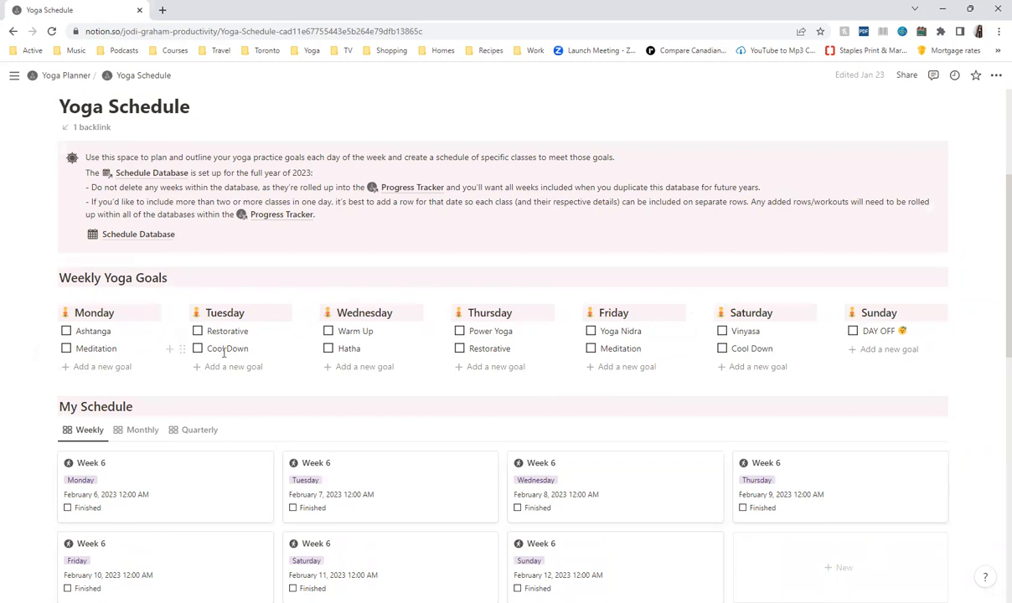
# Compare the Monthly and Weekly views of My Schedule and examine the Monthly Overview calendar.
pyautogui.scroll(-2, 245, 395)
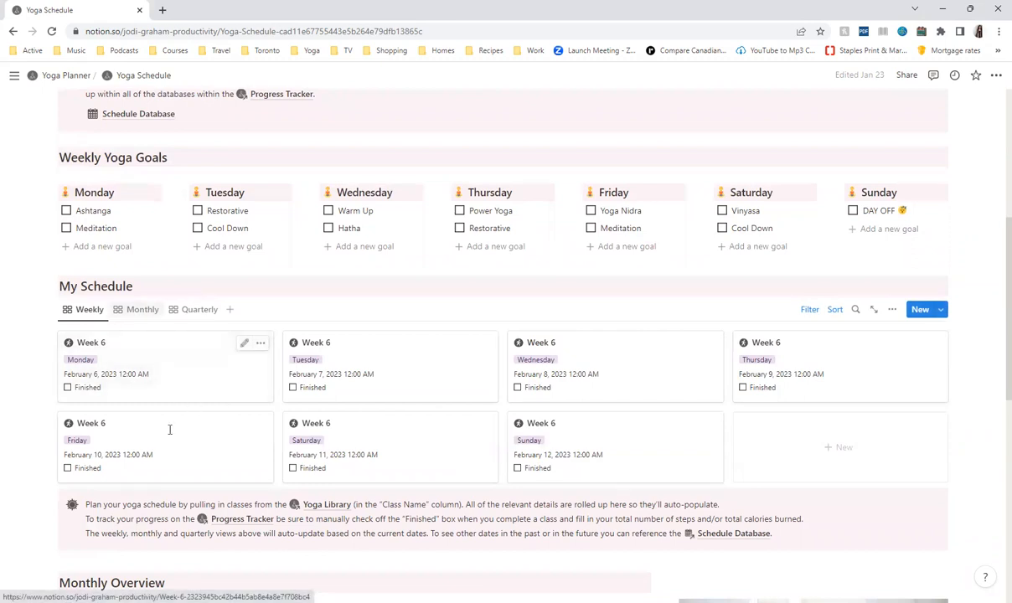
pyautogui.click(147, 317)
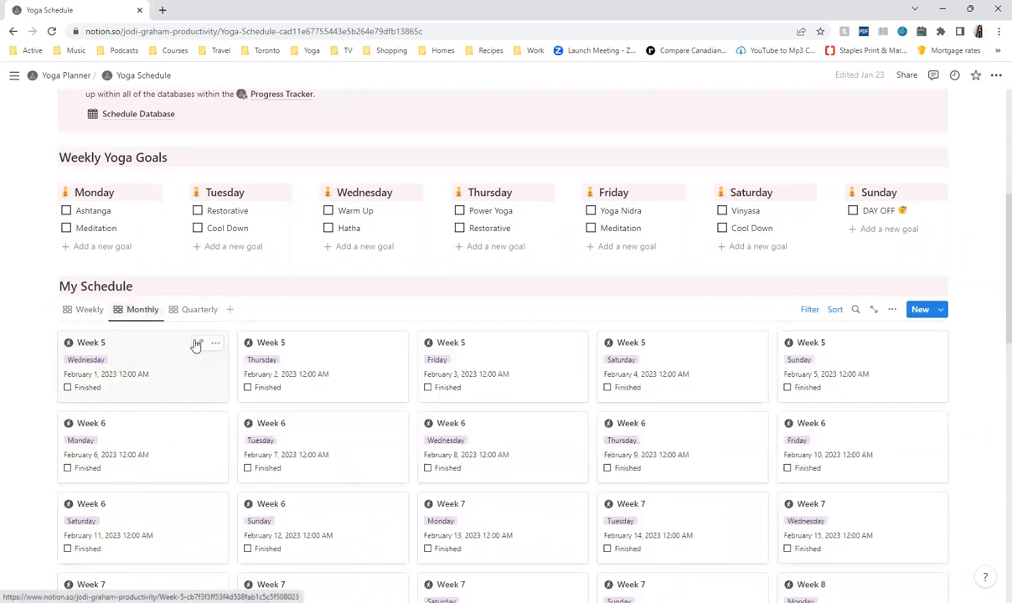
pyautogui.click(84, 310)
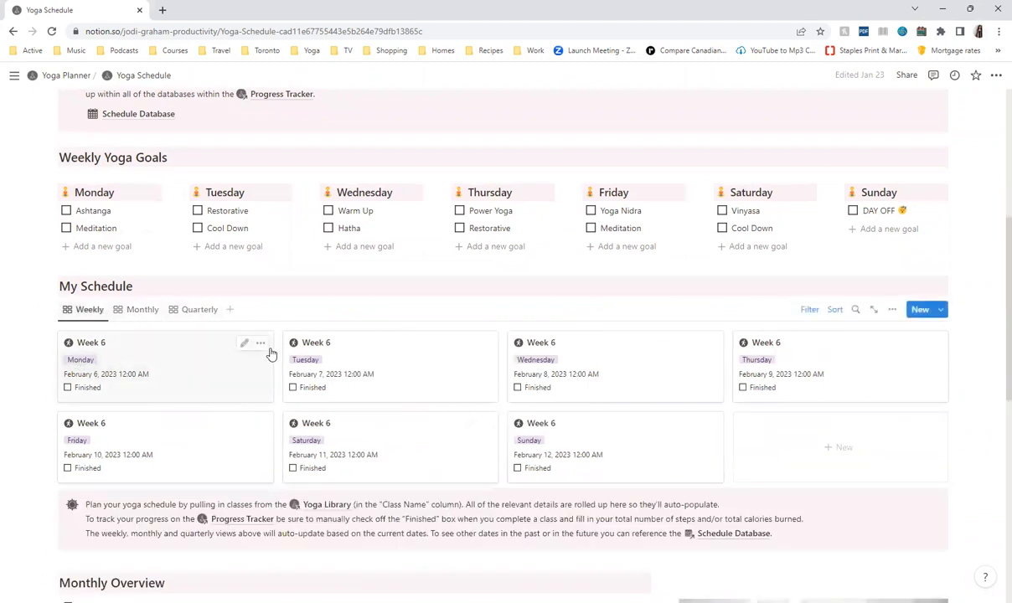
pyautogui.scroll(-3, 561, 419)
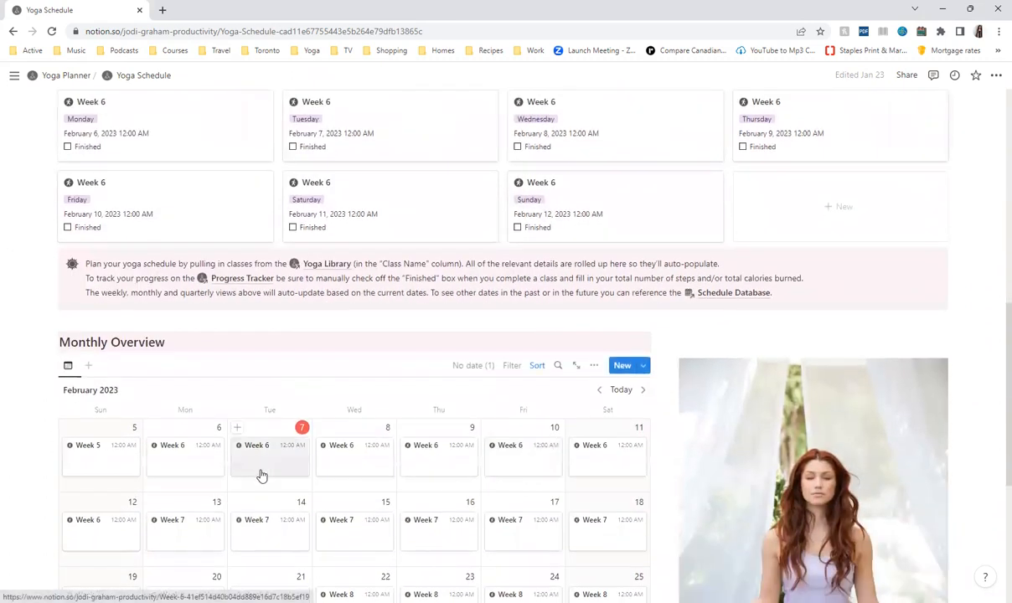
pyautogui.scroll(-2, 261, 492)
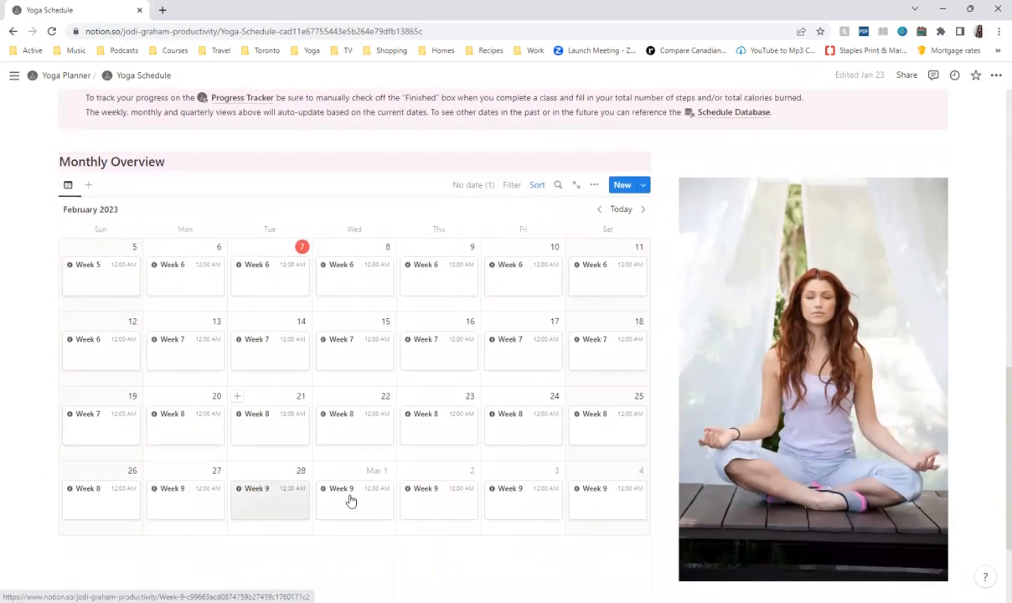
# Open the Tuesday, February 7 class entry in My Schedule's Weekly view, look over its properties and close it.
pyautogui.scroll(4, 301, 496)
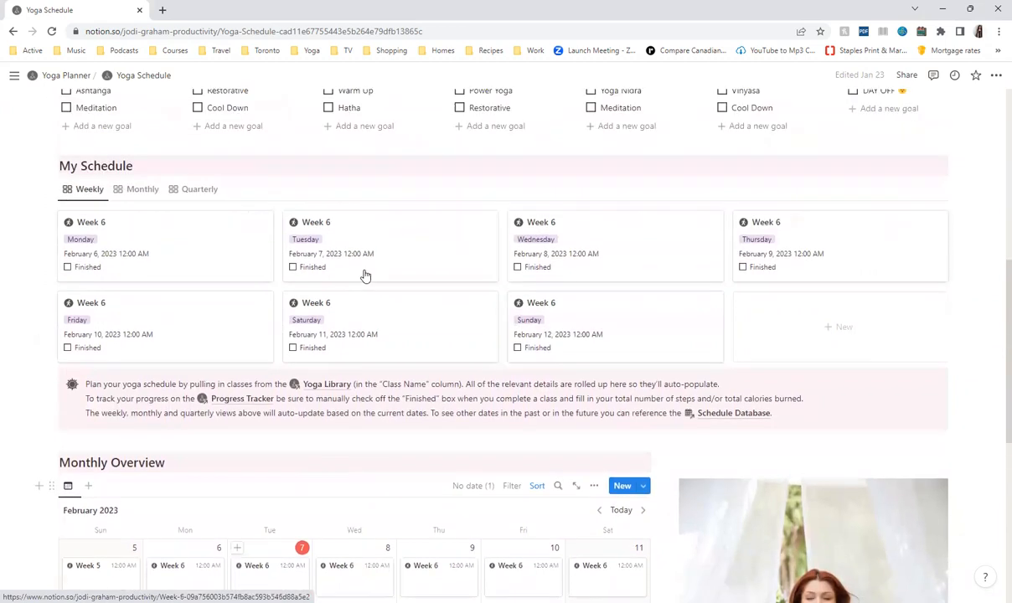
pyautogui.click(421, 254)
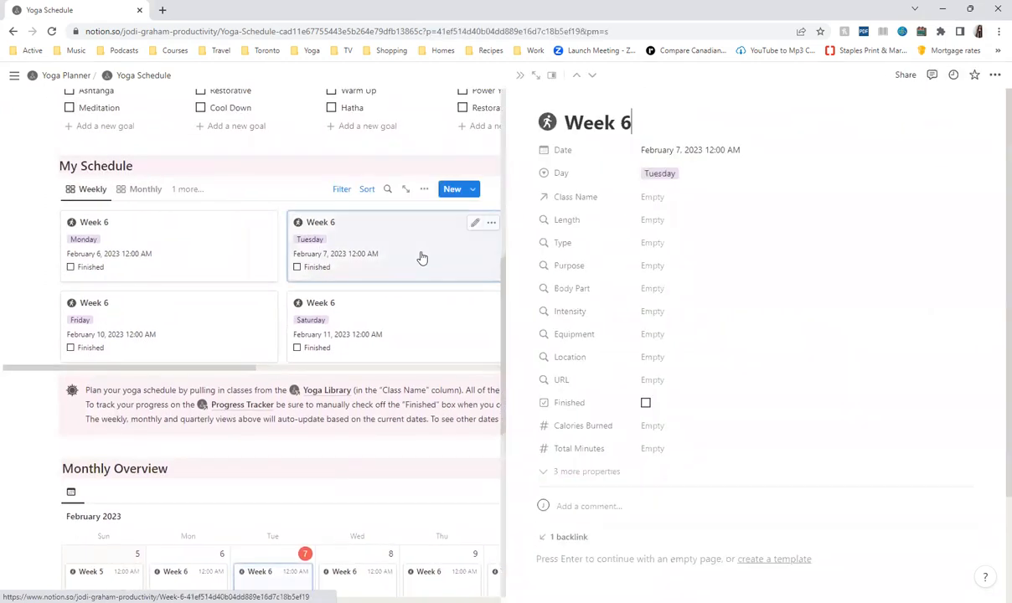
pyautogui.click(519, 74)
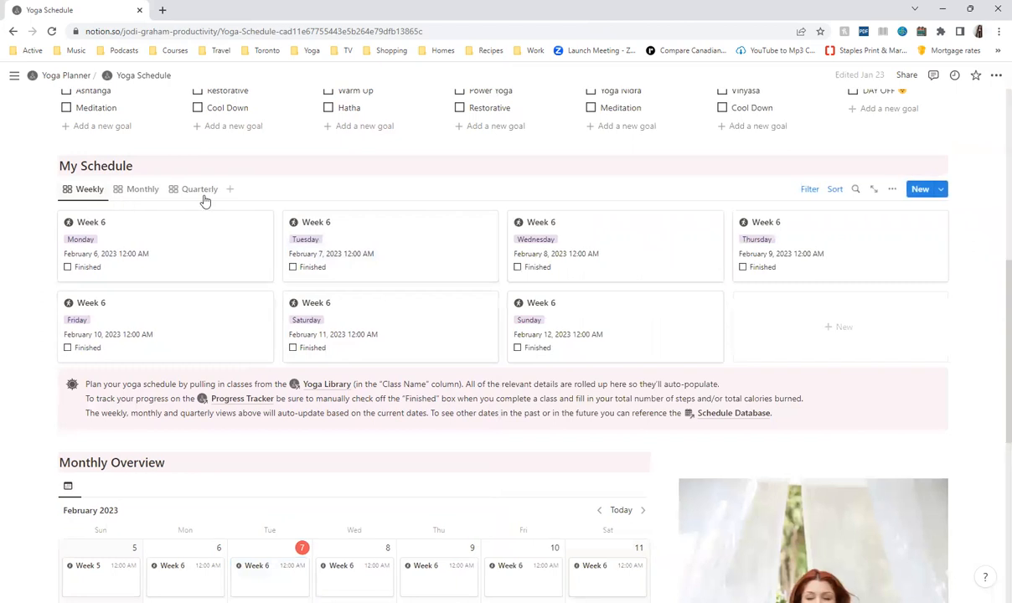
# Open the Monday, February 6 schedule entry, view the library classes offered for its Class Name, and close it without choosing one.
pyautogui.click(153, 237)
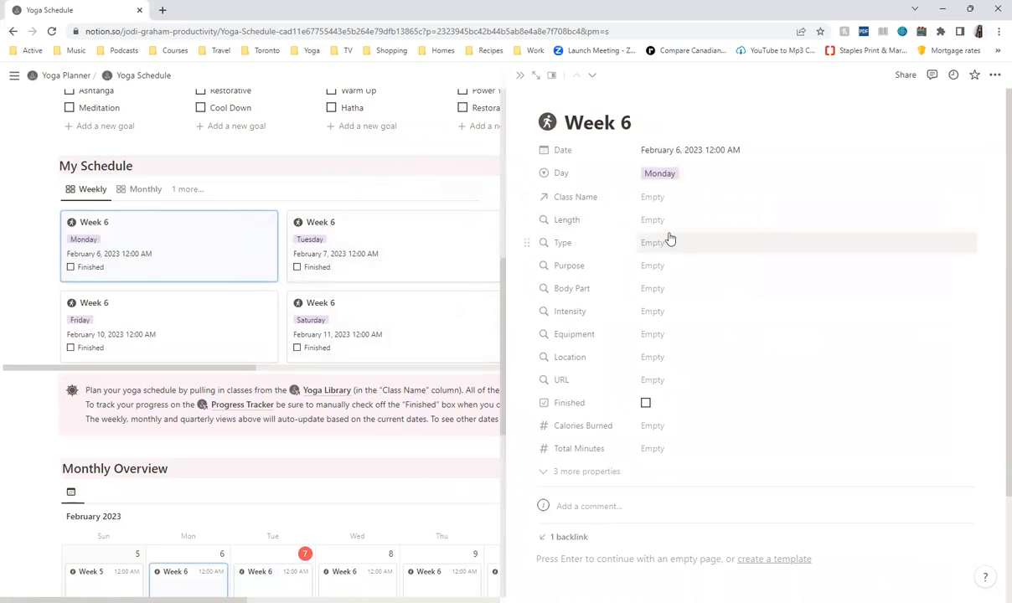
pyautogui.click(687, 197)
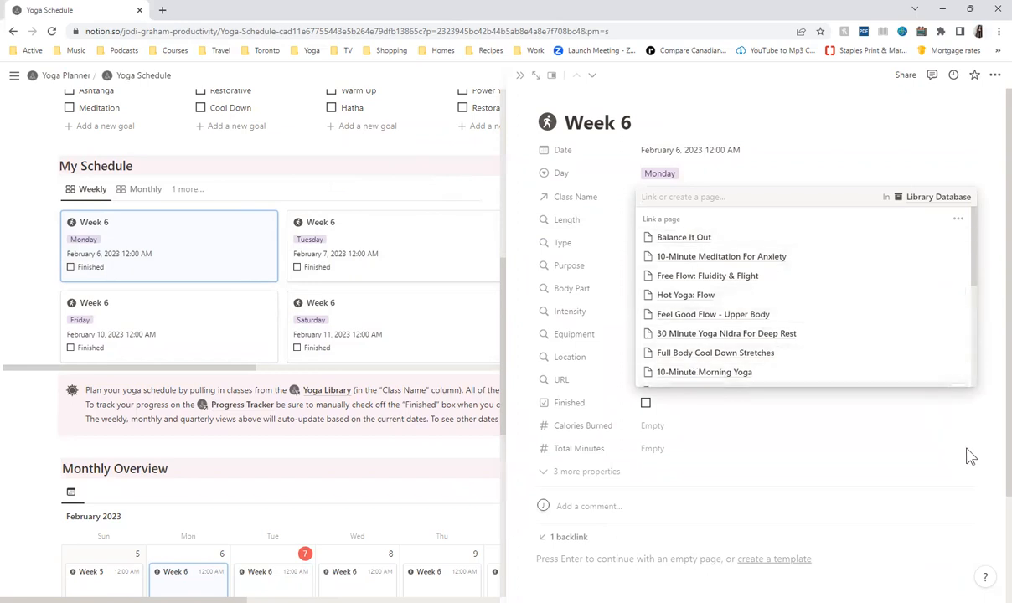
pyautogui.click(916, 429)
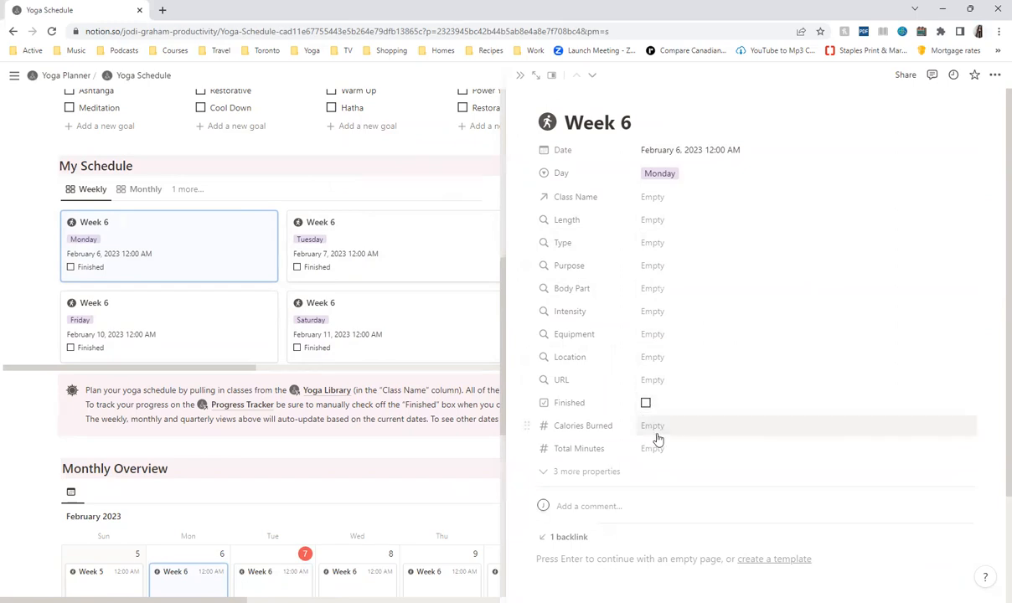
pyautogui.click(519, 77)
# Open the Progress Tracker page and examine its 2023 totals for classes, calories burned, minutes, weight loss, waist and hips.
pyautogui.scroll(7, 520, 348)
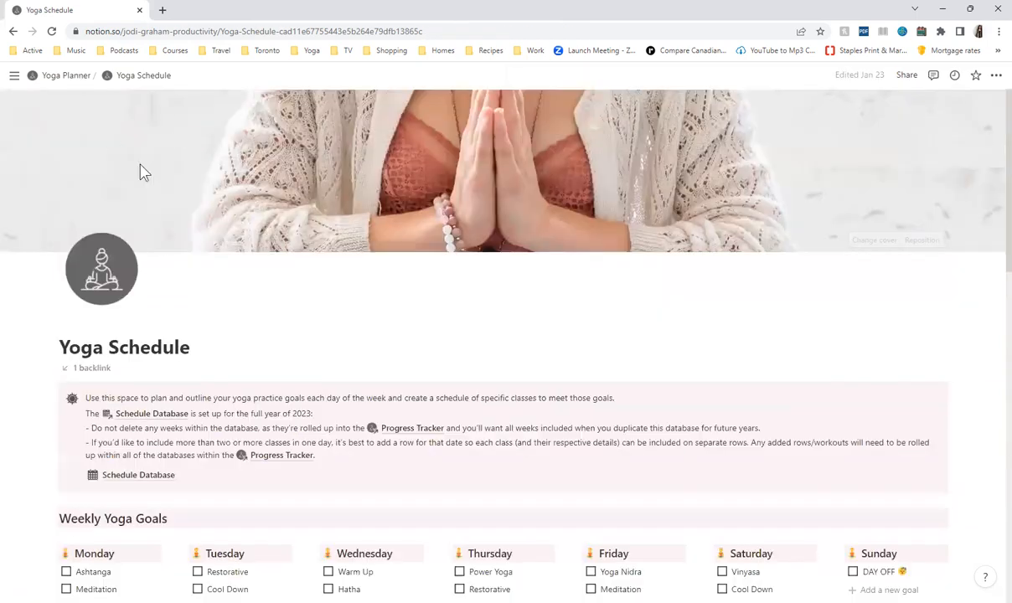
pyautogui.click(109, 538)
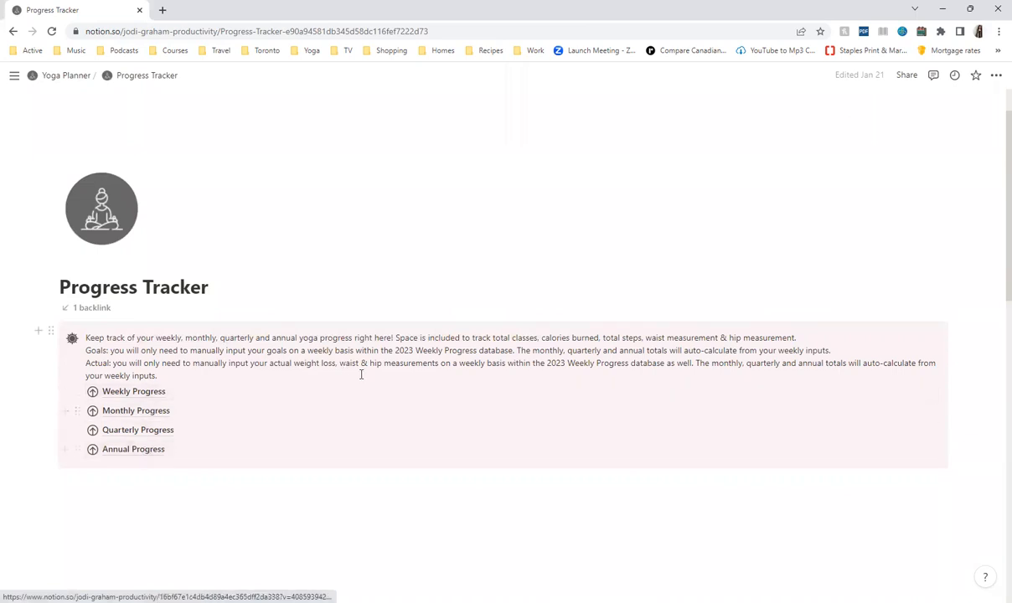
pyautogui.scroll(-4, 480, 379)
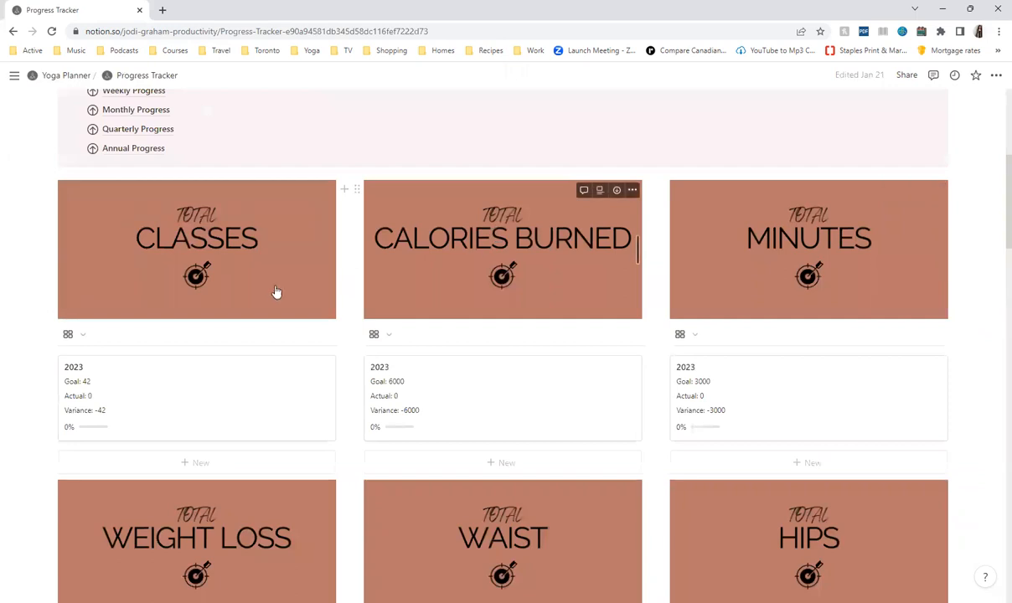
pyautogui.scroll(-1, 775, 256)
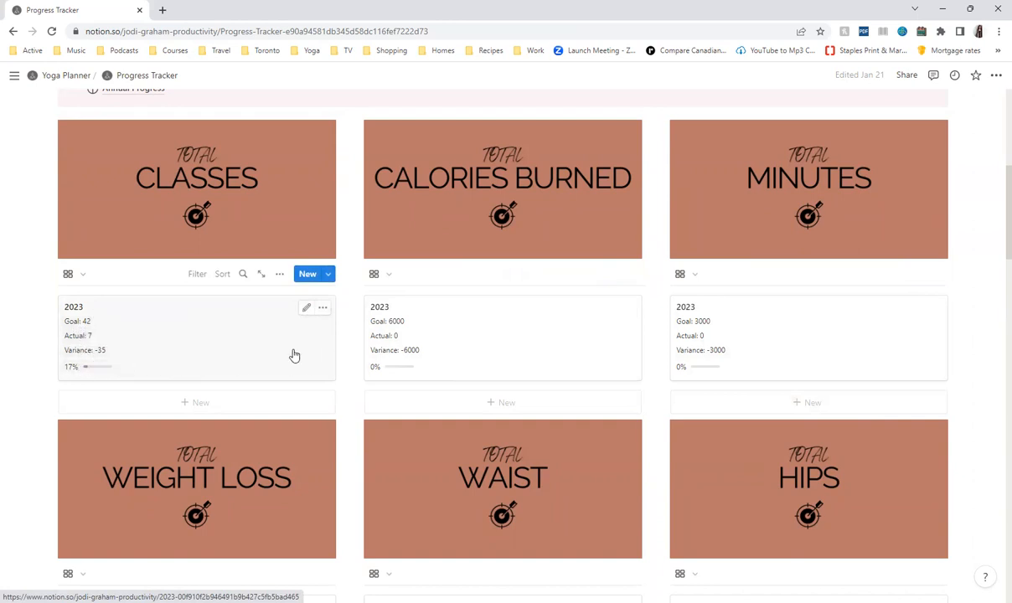
pyautogui.scroll(-3, 294, 356)
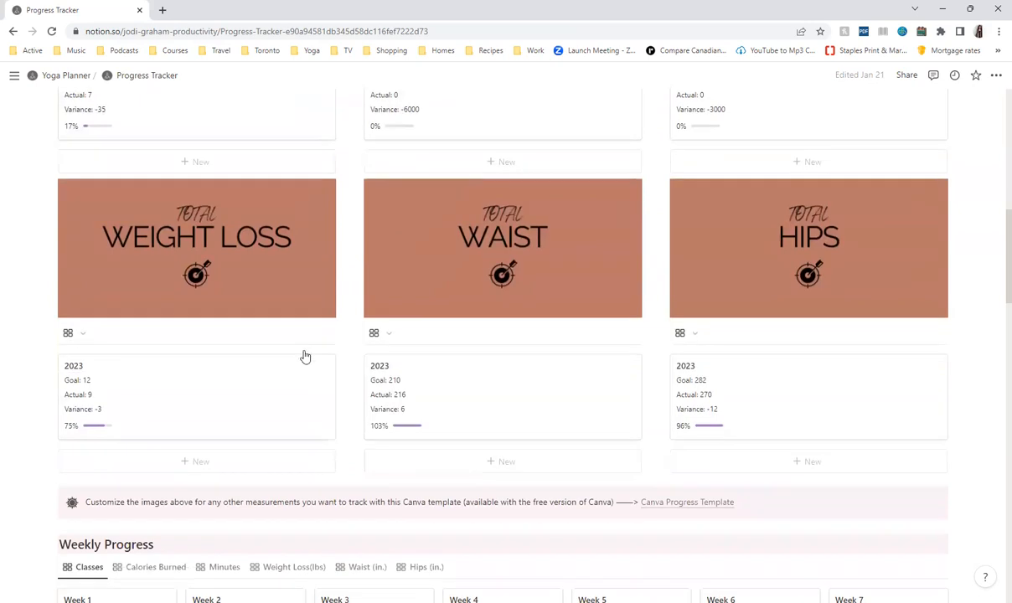
pyautogui.scroll(-5, 306, 356)
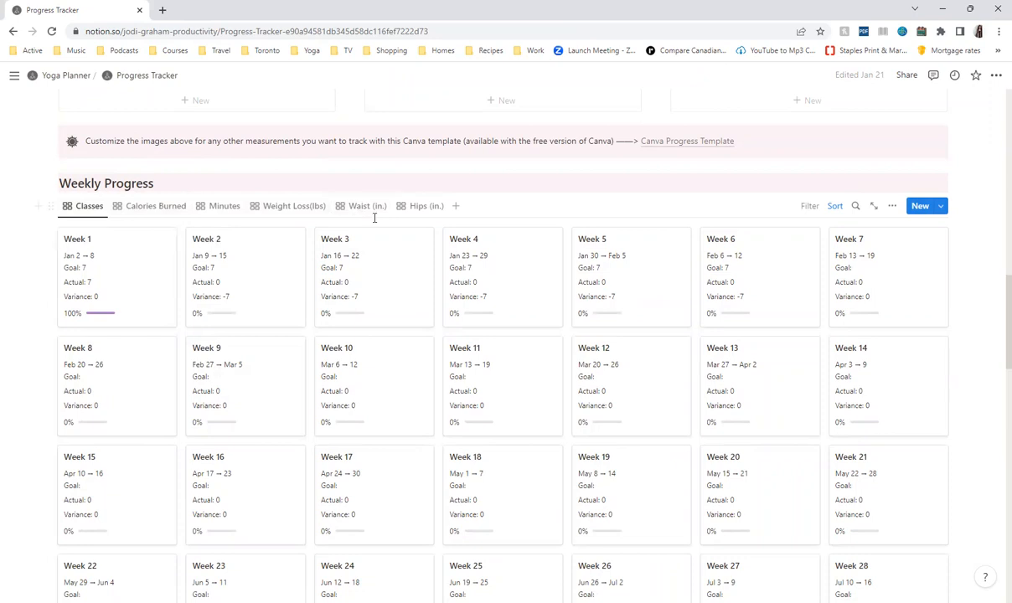
pyautogui.scroll(4, 387, 225)
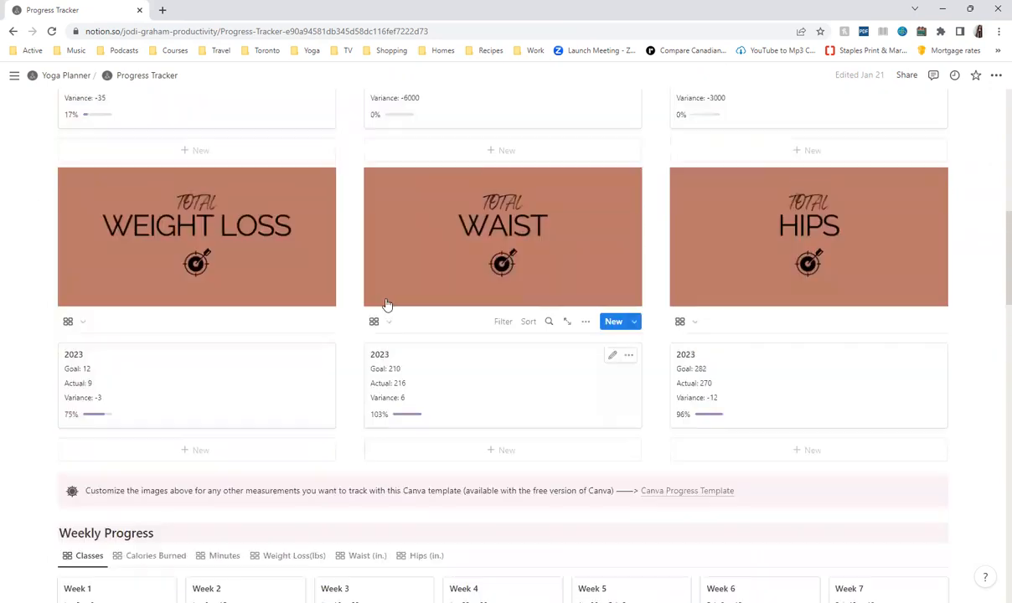
pyautogui.scroll(3, 387, 304)
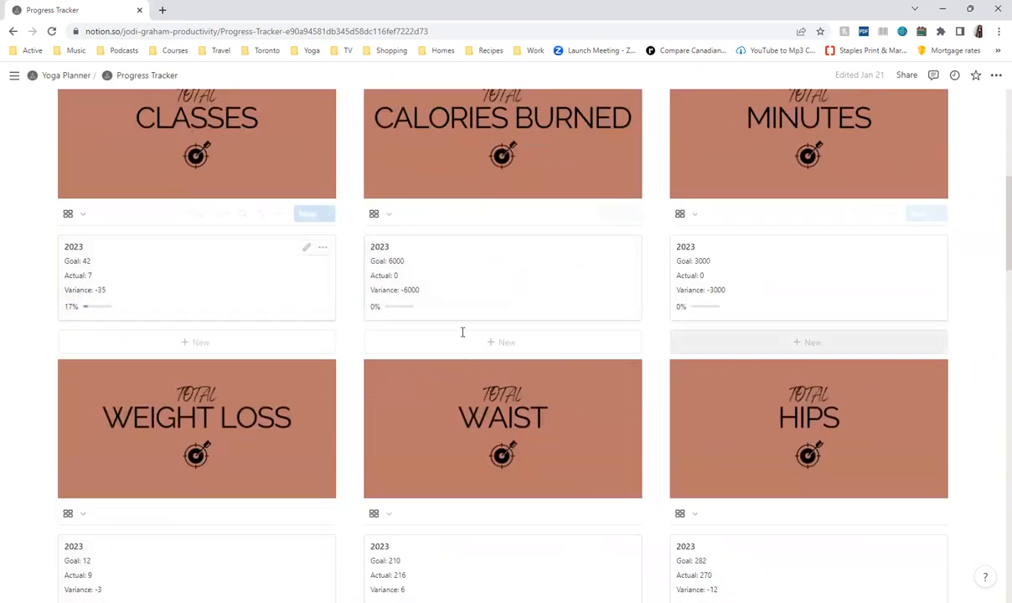
# Look through the Weekly, Monthly and Quarterly Progress sections of the Progress Tracker, ending back at the page's introduction.
pyautogui.scroll(-7, 461, 333)
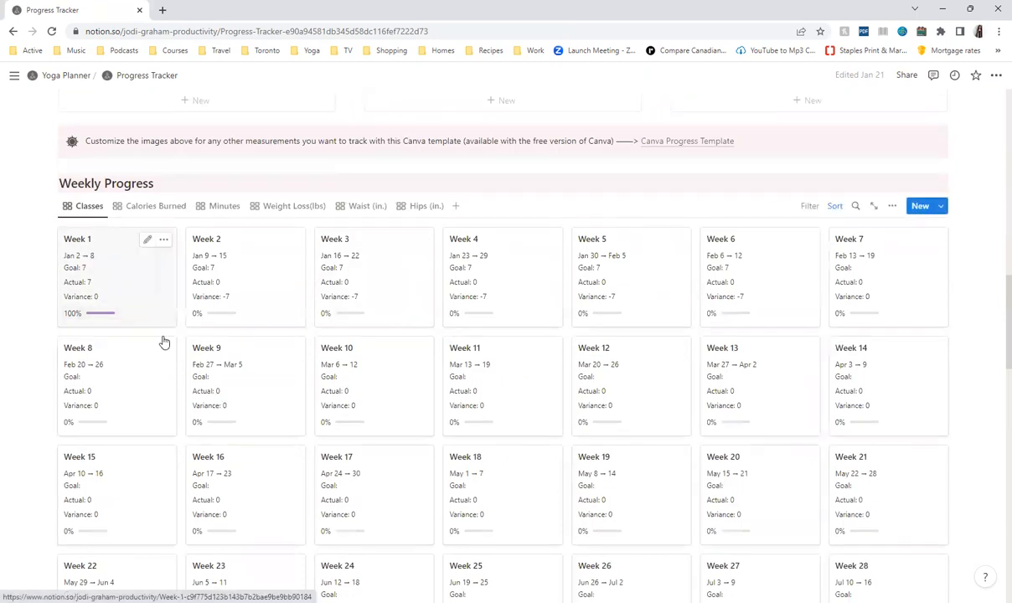
pyautogui.scroll(-15, 172, 337)
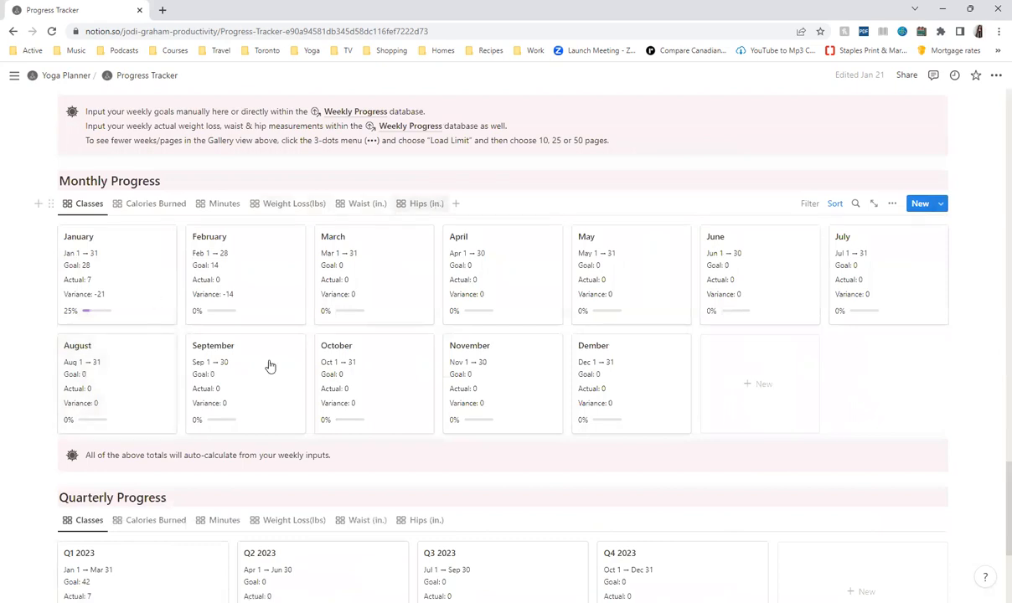
pyautogui.scroll(-3, 270, 366)
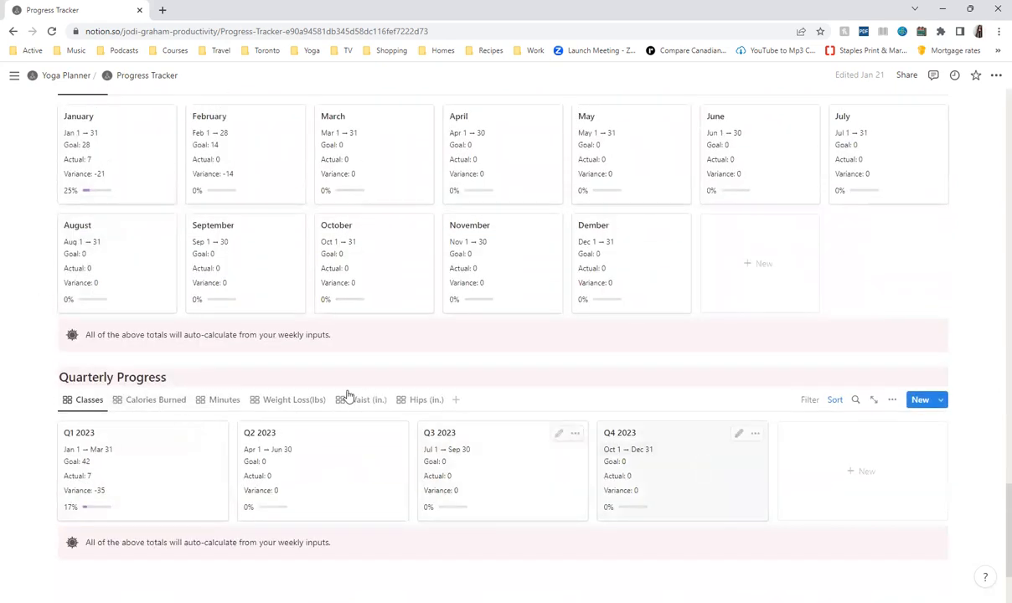
pyautogui.scroll(10, 346, 392)
pyautogui.scroll(15, 369, 404)
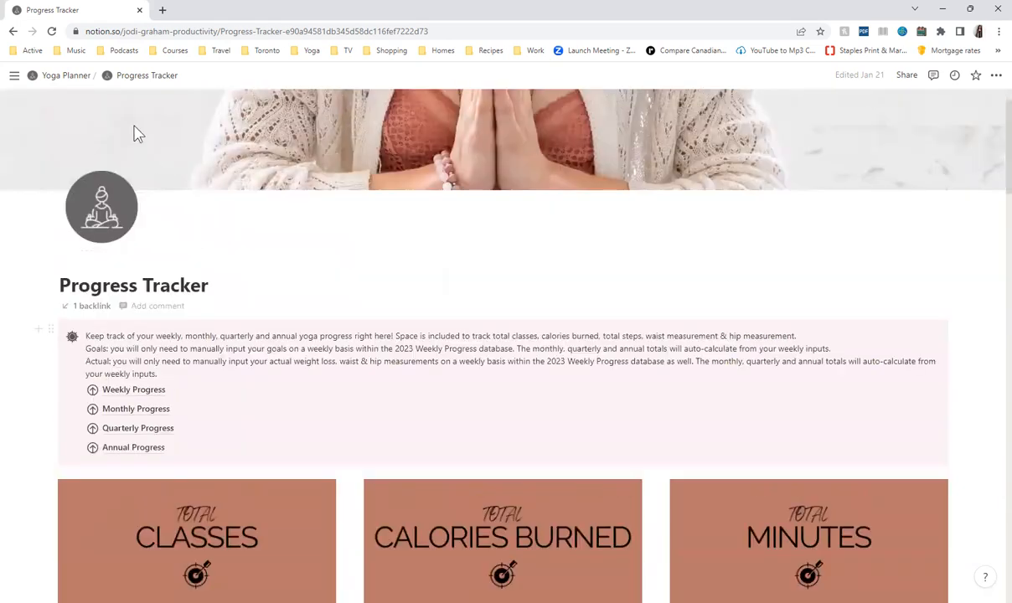